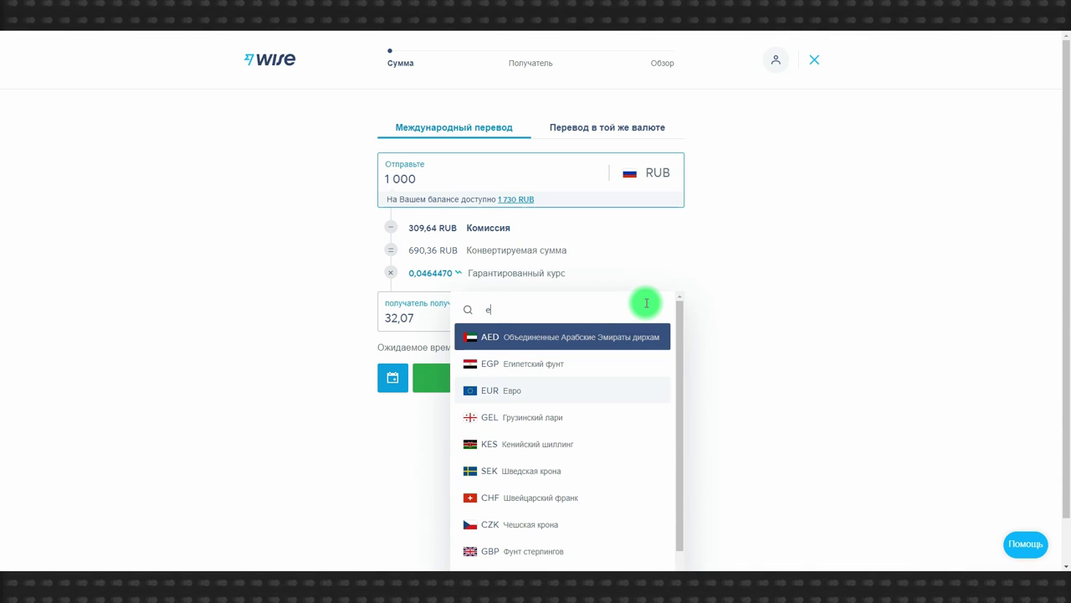
Step: Set the recipient's currency to EUR for the 1 000 RUB international transfer and choose to send it to a new recipient
key("Return")
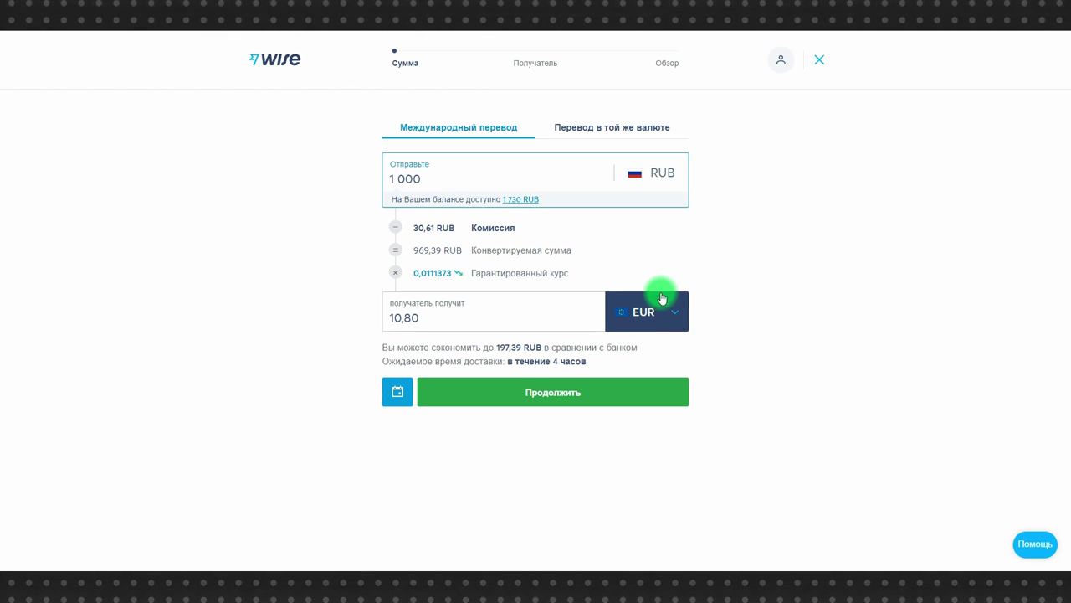
left_click(550, 396)
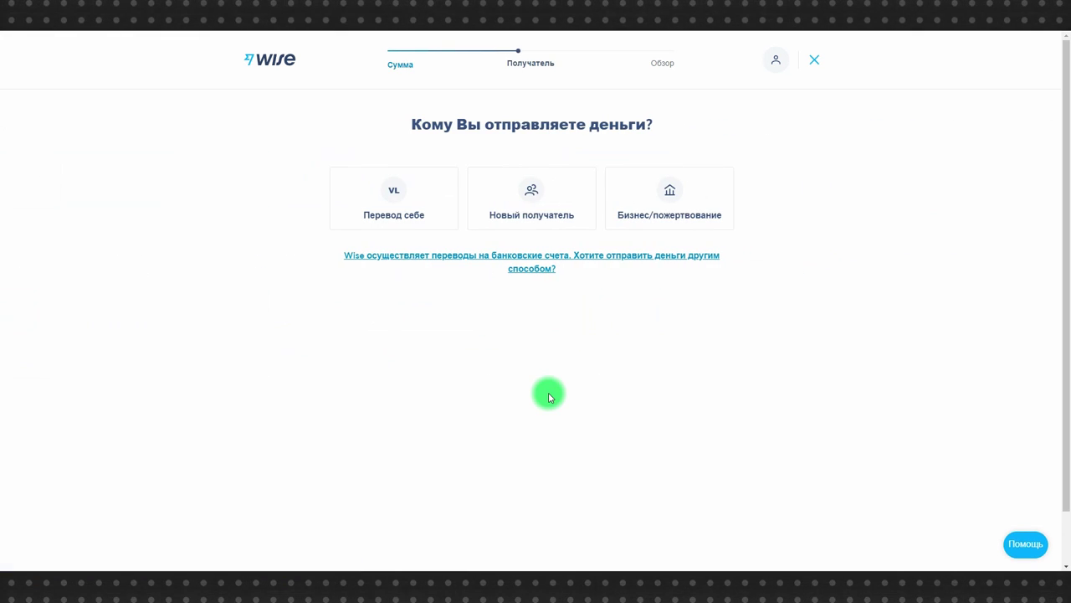
left_click(516, 186)
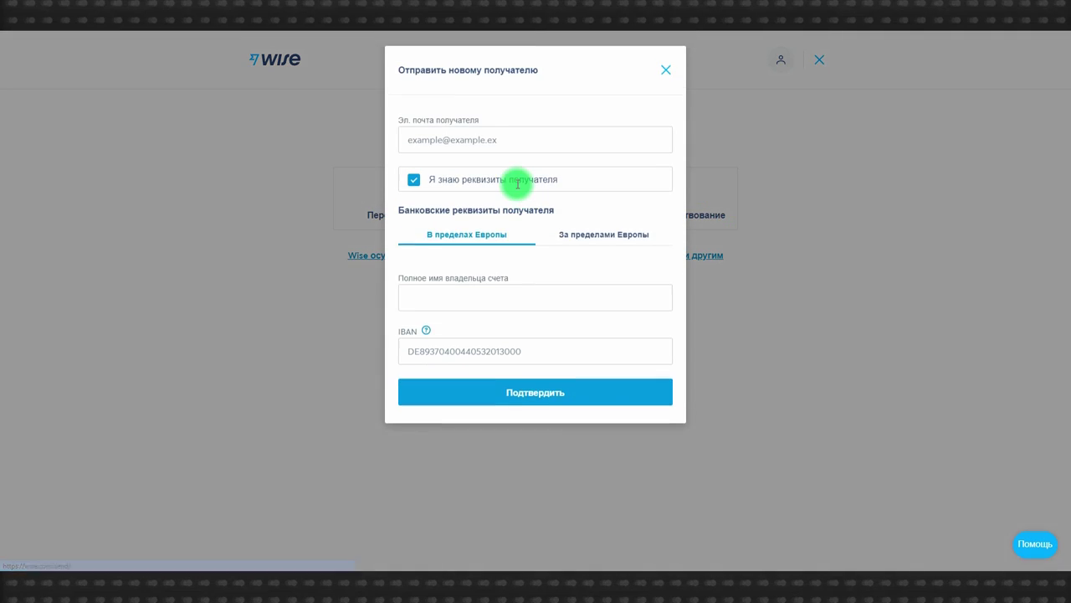
Step: Enter the new recipient's e-mail, select their matching account, and confirm and send the transfer
left_click(457, 147)
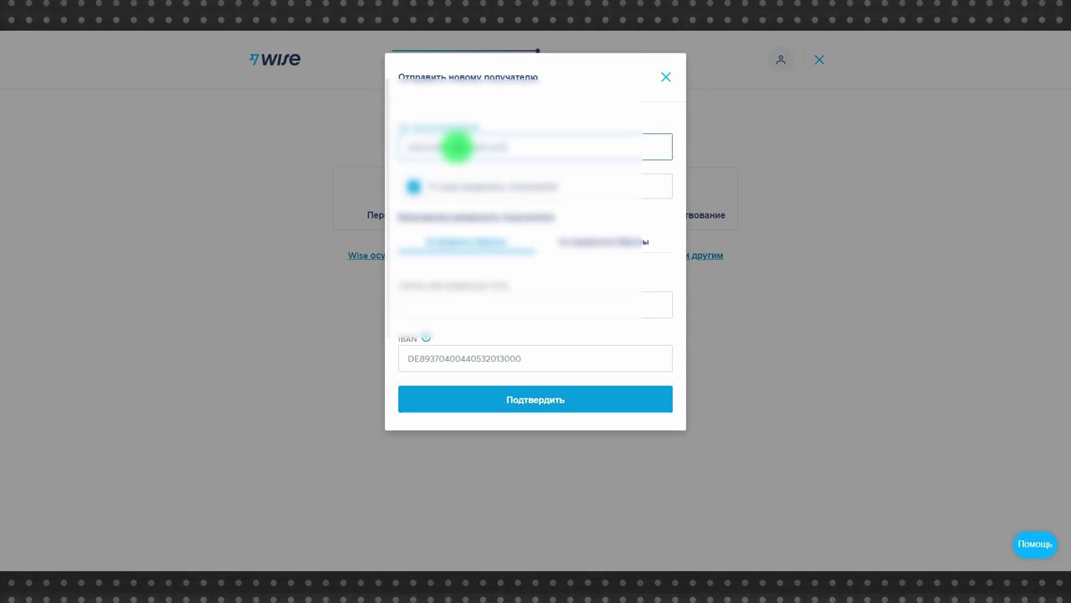
left_click(485, 174)
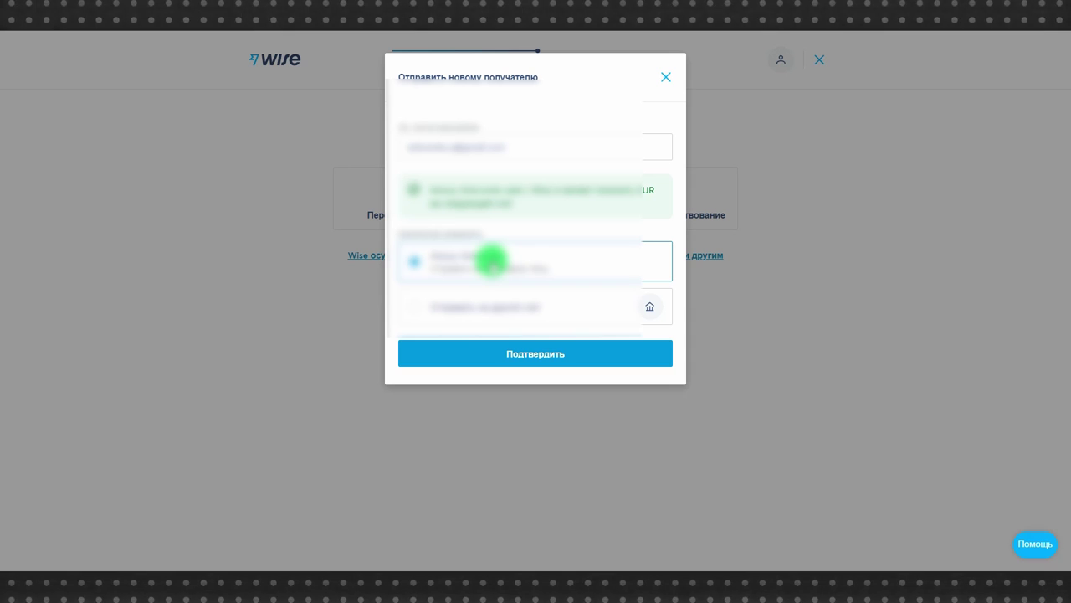
left_click(536, 353)
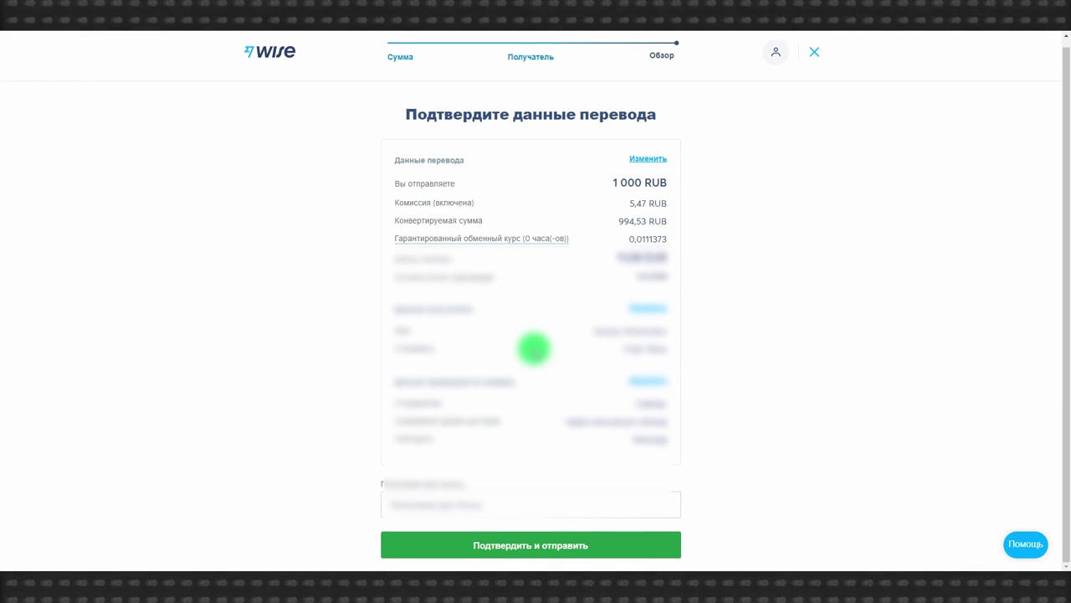
left_click(472, 550)
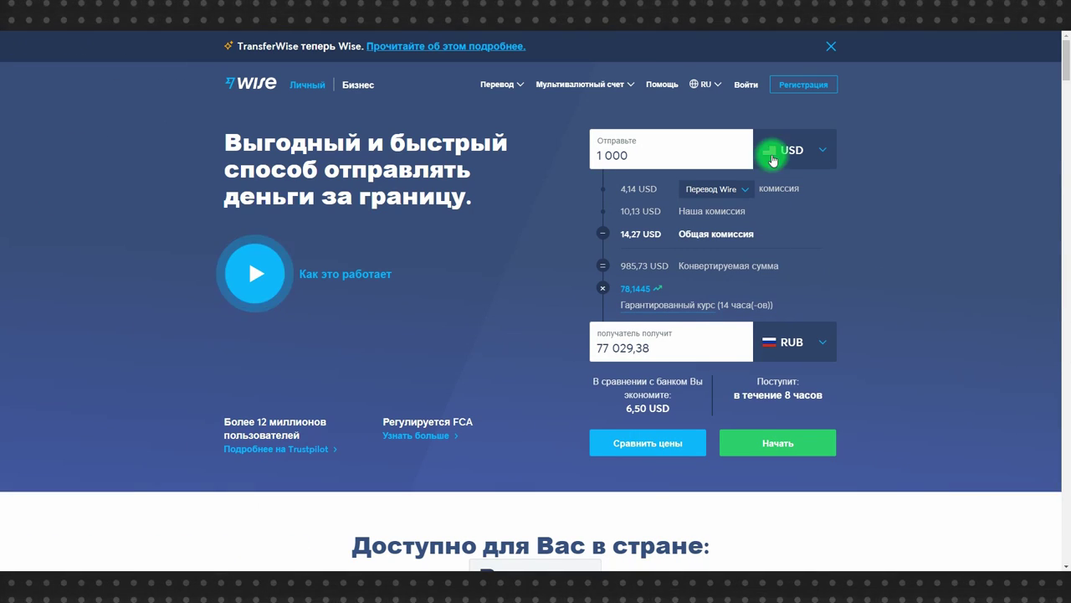
Step: In the home page transfer calculator, keep USD as the sending currency and set the payment method to Дебетовая карта
left_click(775, 154)
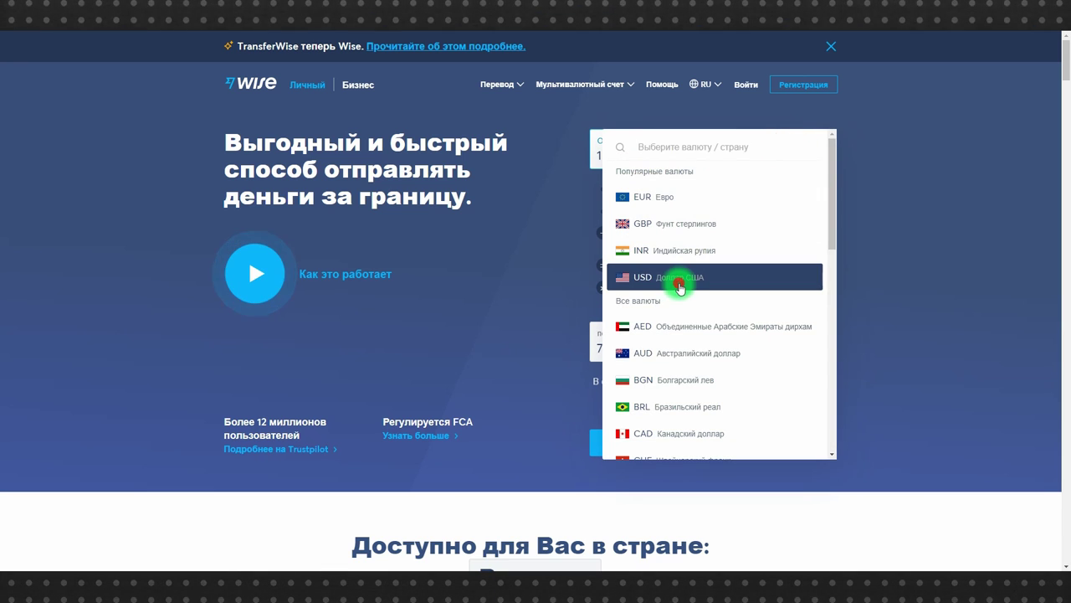
left_click(693, 277)
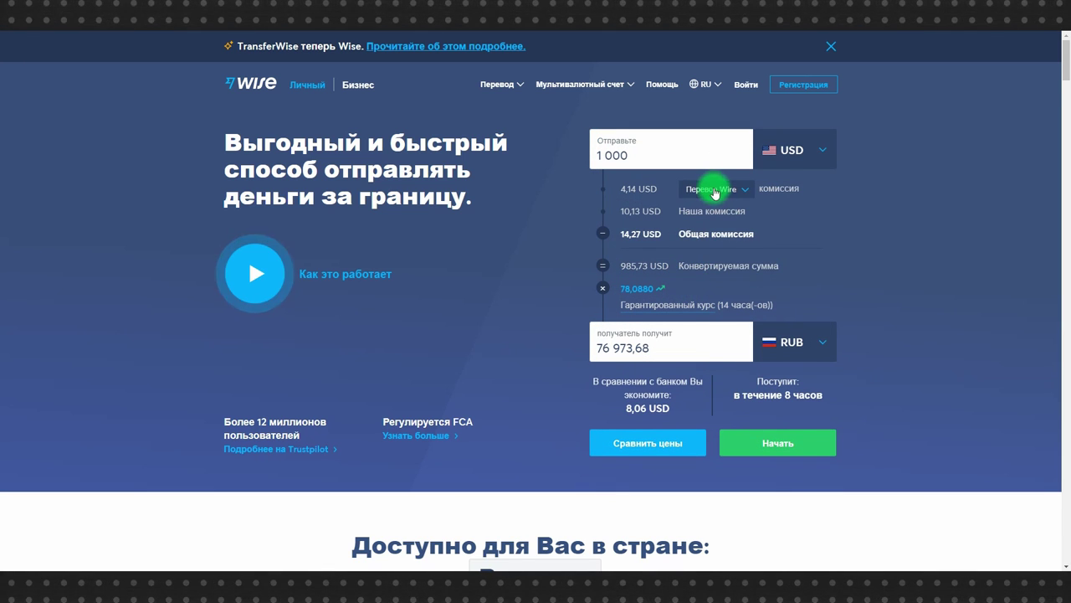
left_click(714, 190)
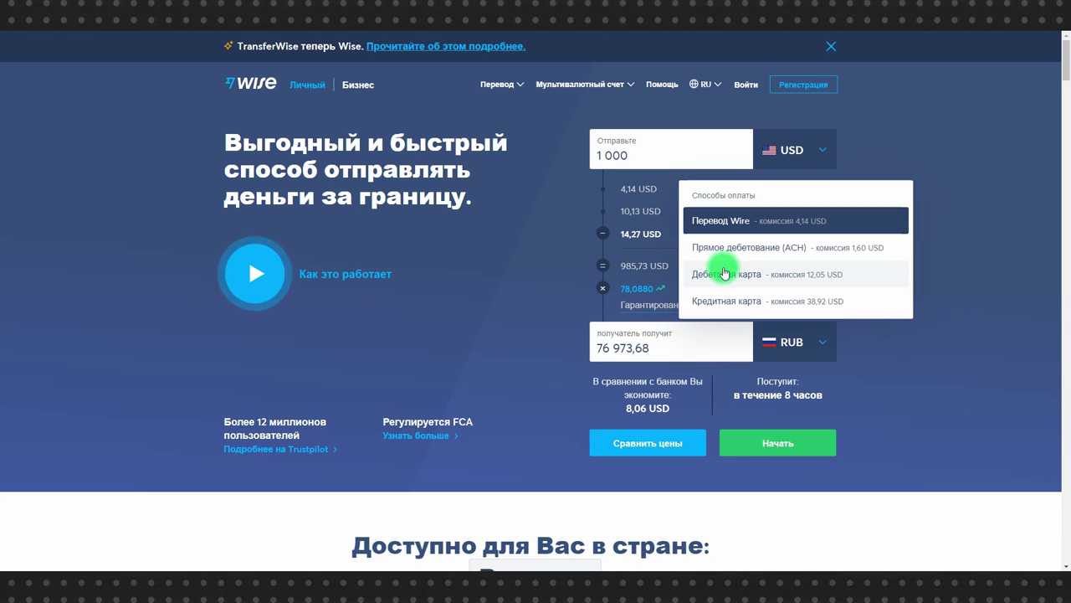
left_click(724, 273)
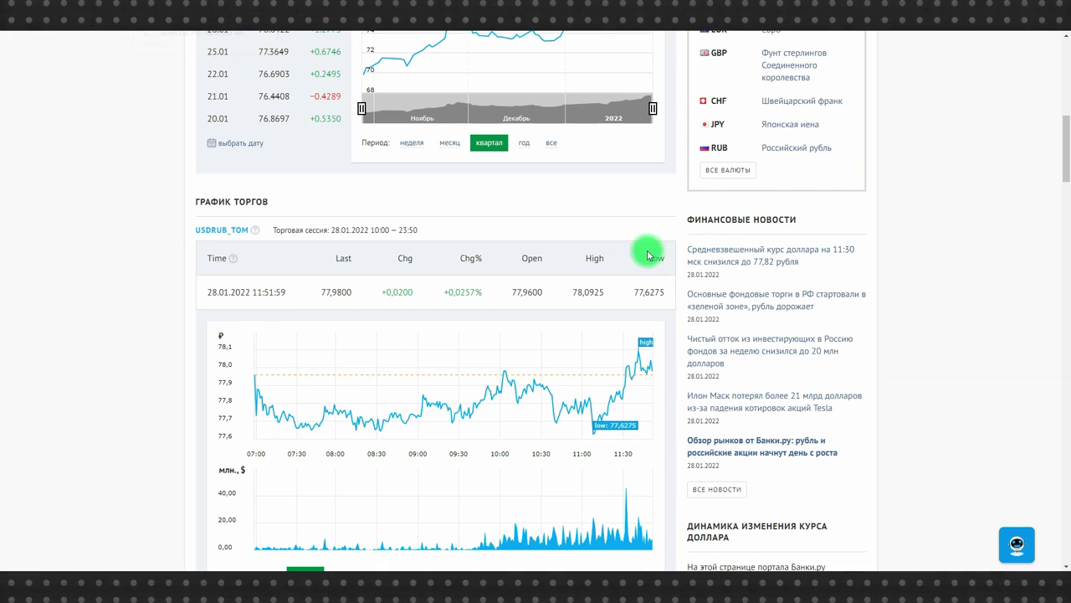
mouse_move(650, 378)
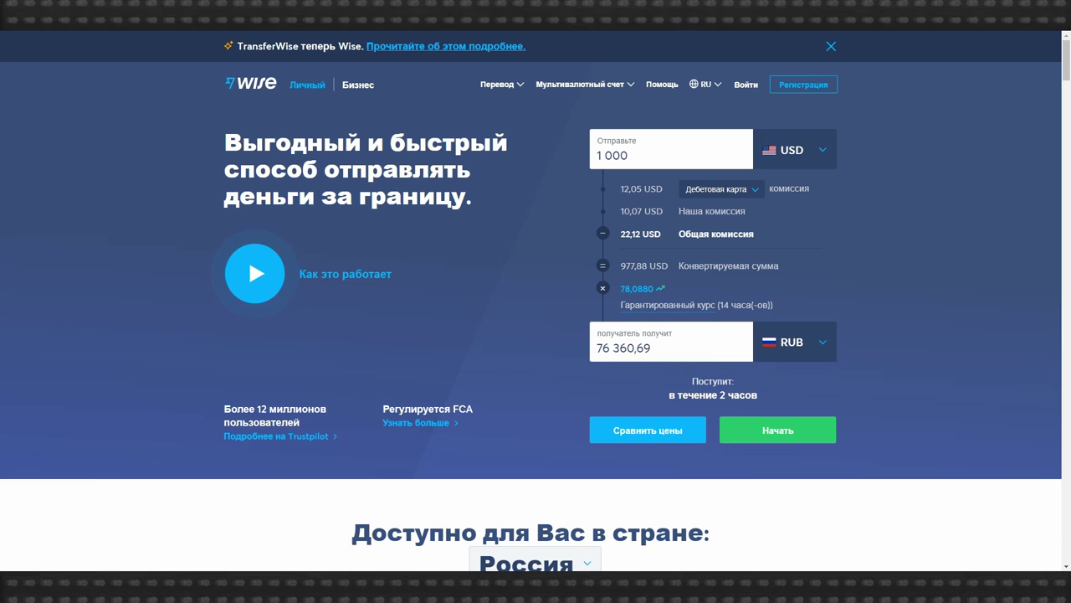
Step: Start registering an account and complete the profile setup by creating a personal profile (Личный профиль)
left_click(807, 87)
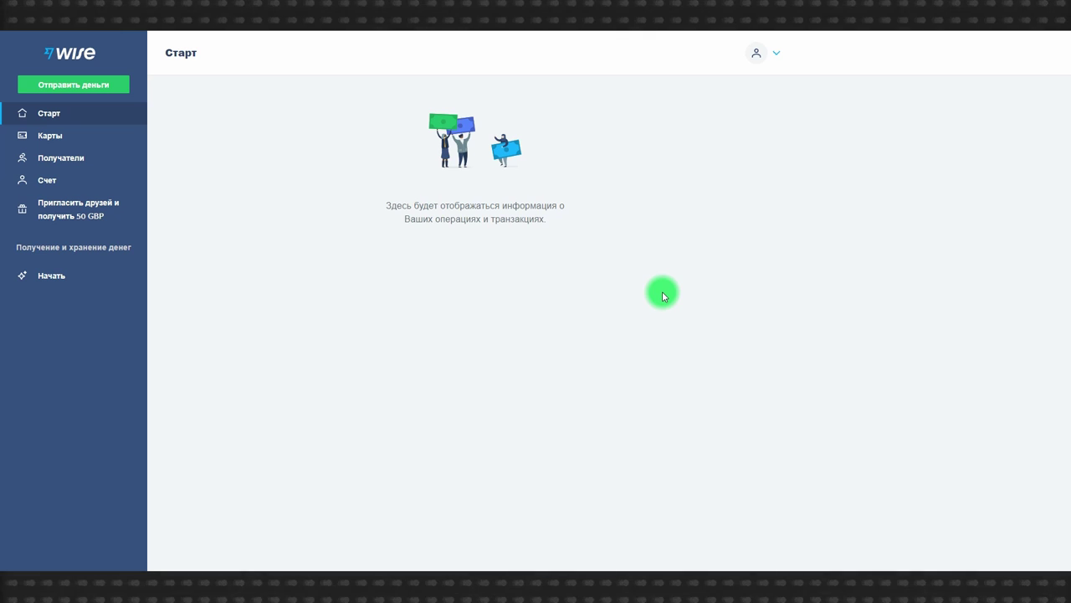
left_click(775, 52)
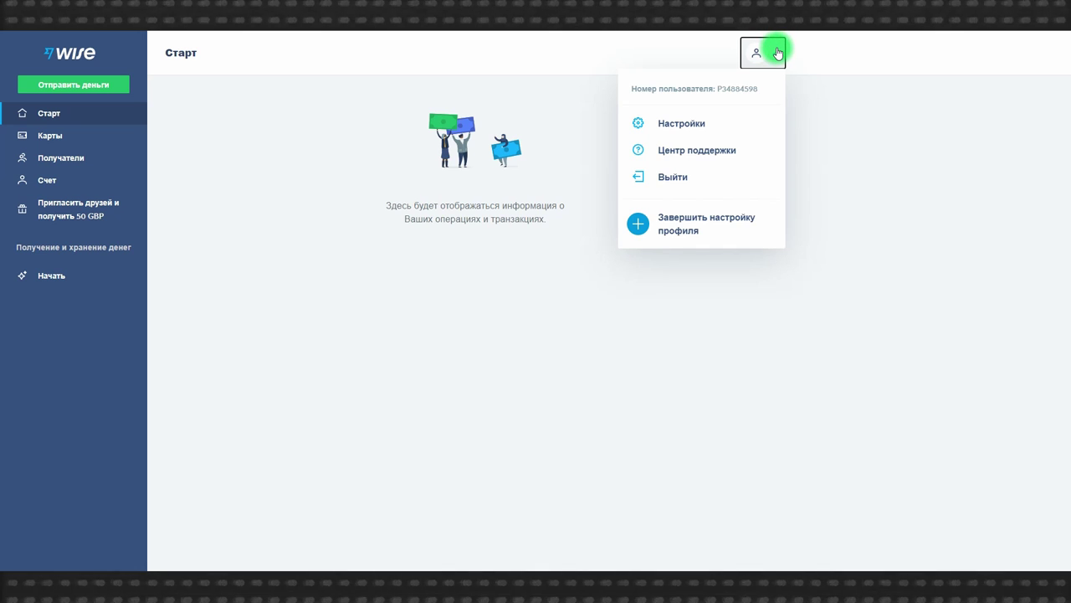
left_click(670, 224)
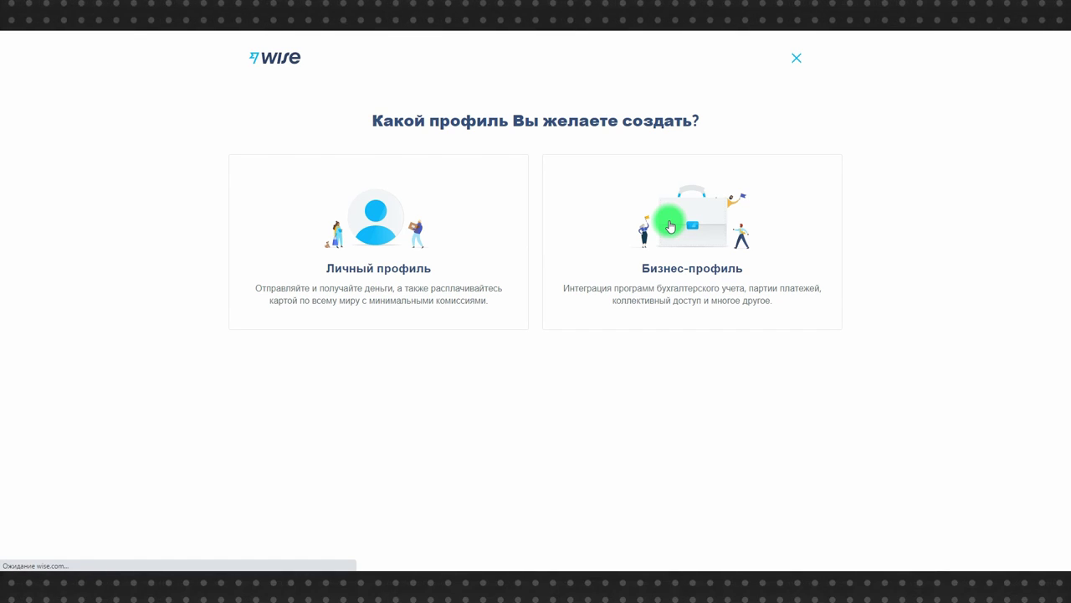
left_click(327, 216)
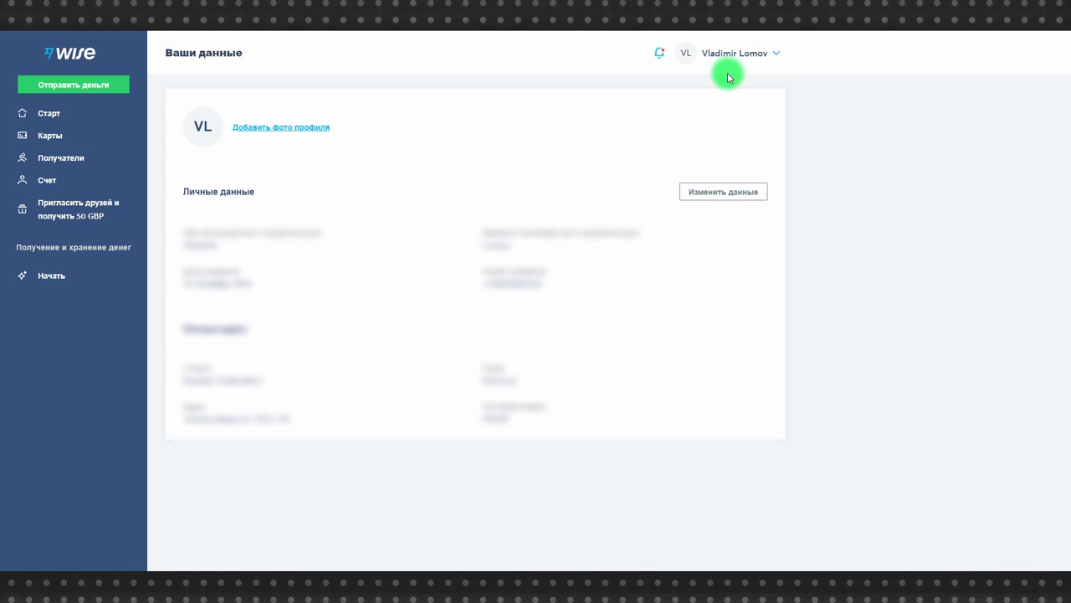
Step: Start using money holding and open a balance in Российский рубль
left_click(67, 276)
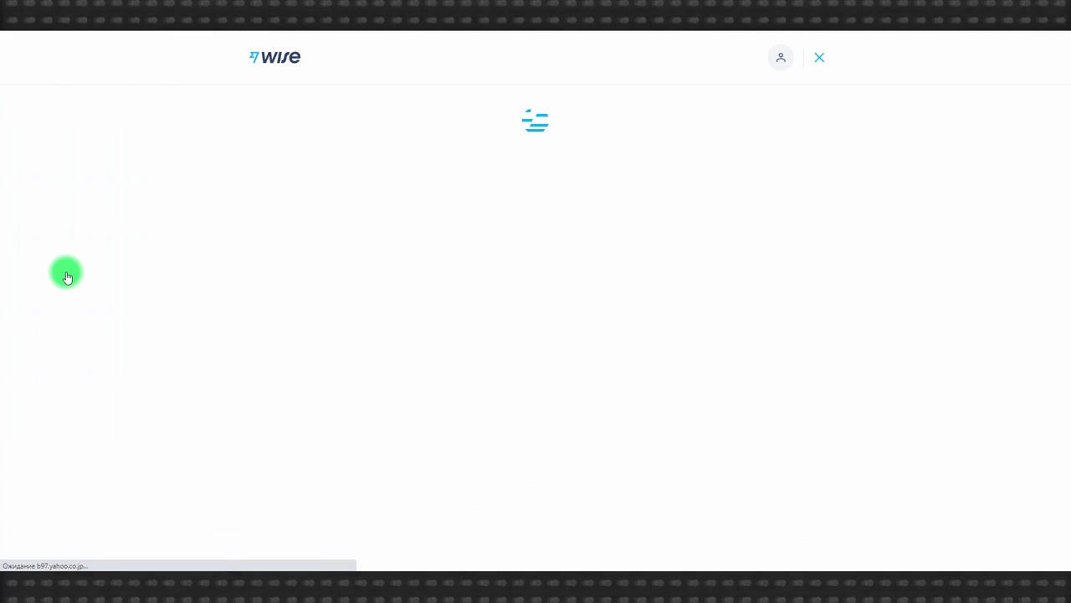
left_click(535, 390)
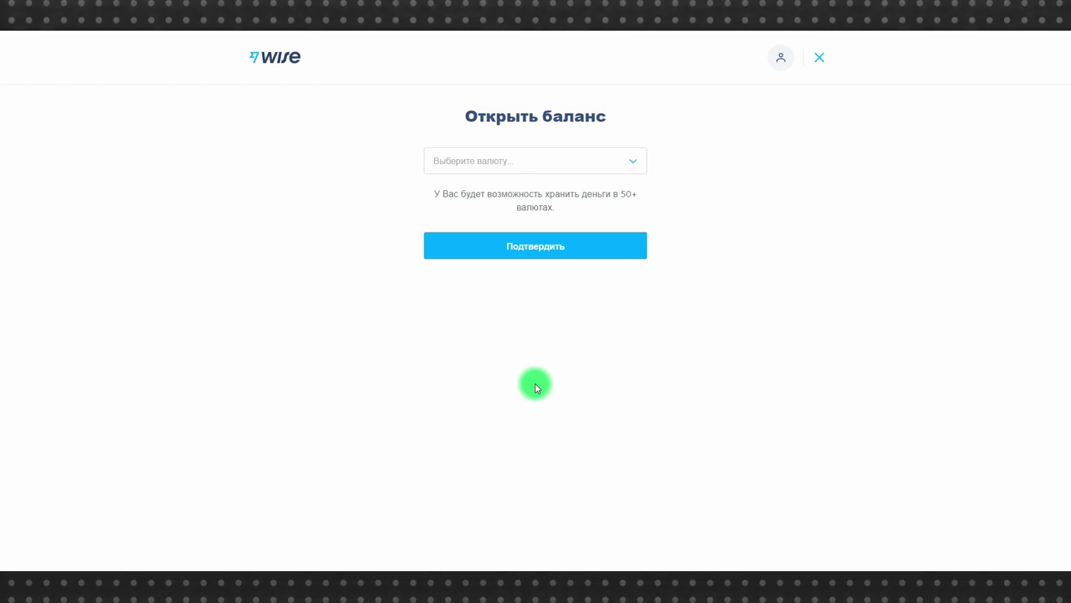
left_click(538, 154)
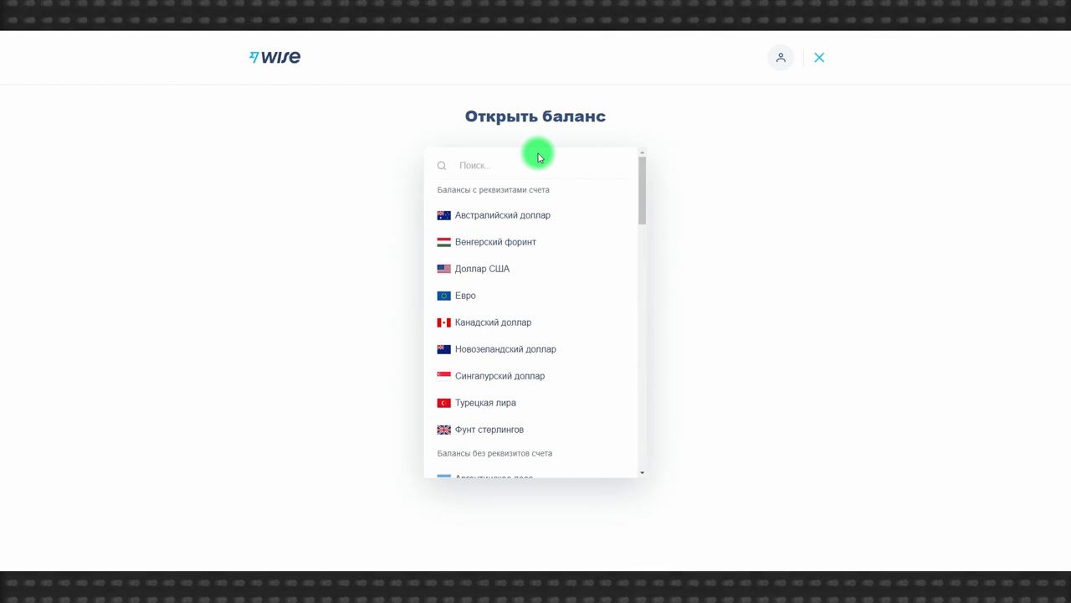
type("ру")
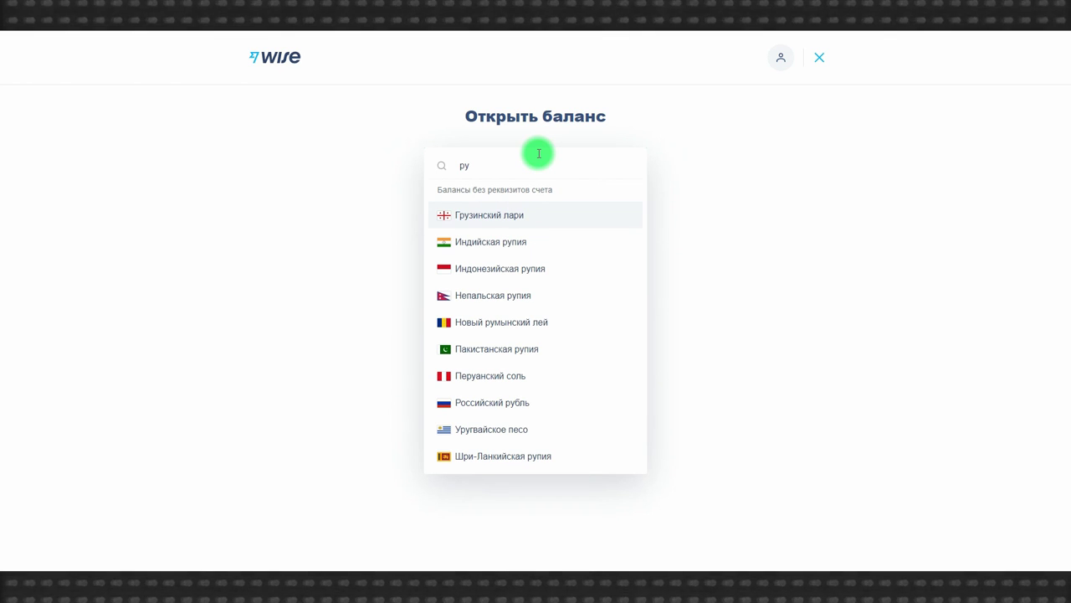
left_click(524, 403)
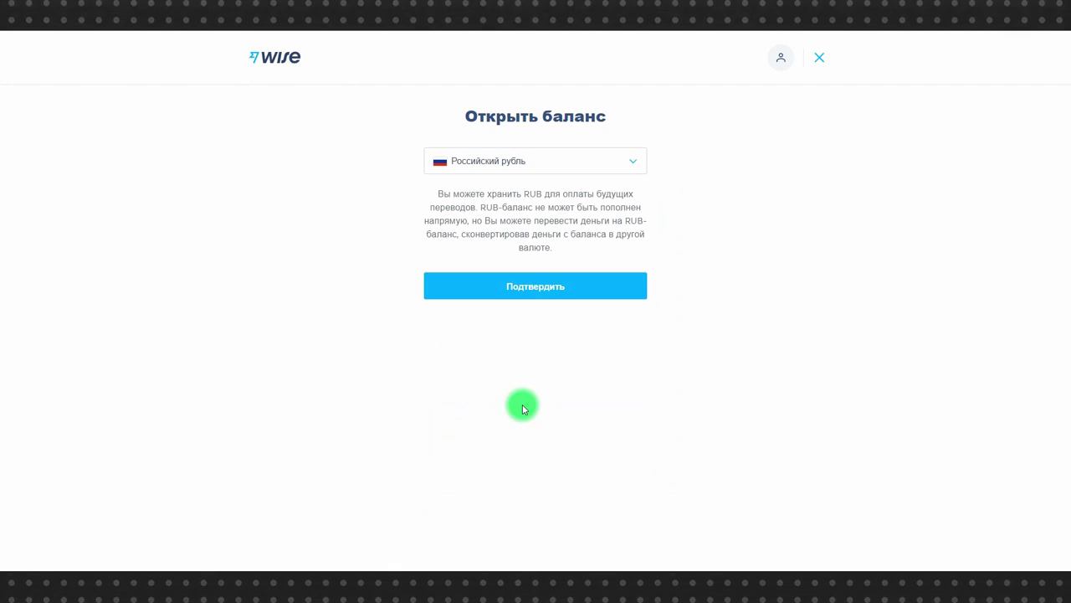
left_click(530, 286)
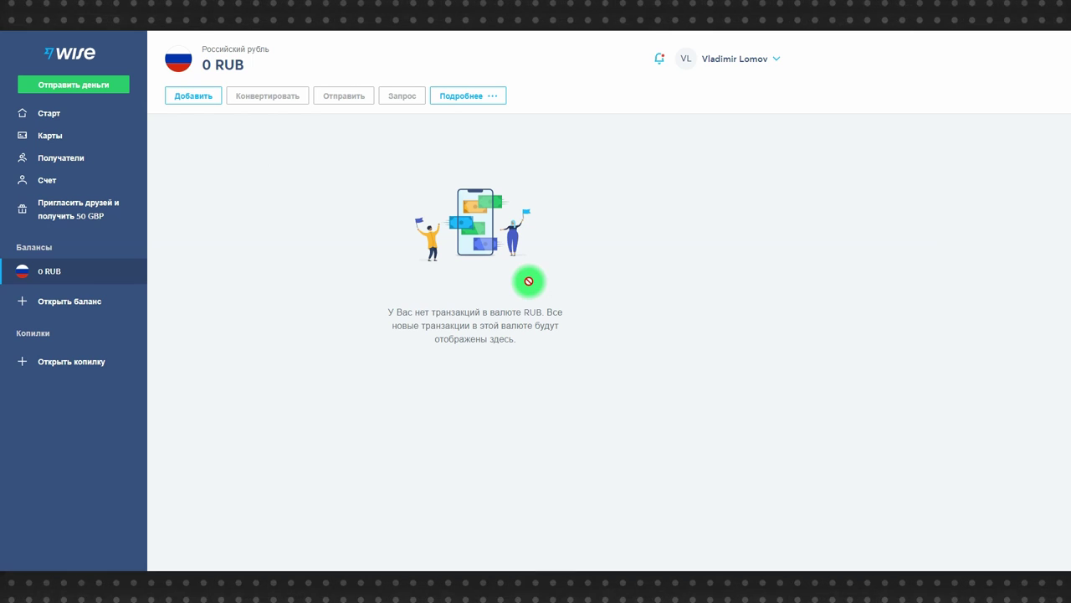
Step: Open another balance in Доллар США
left_click(63, 295)
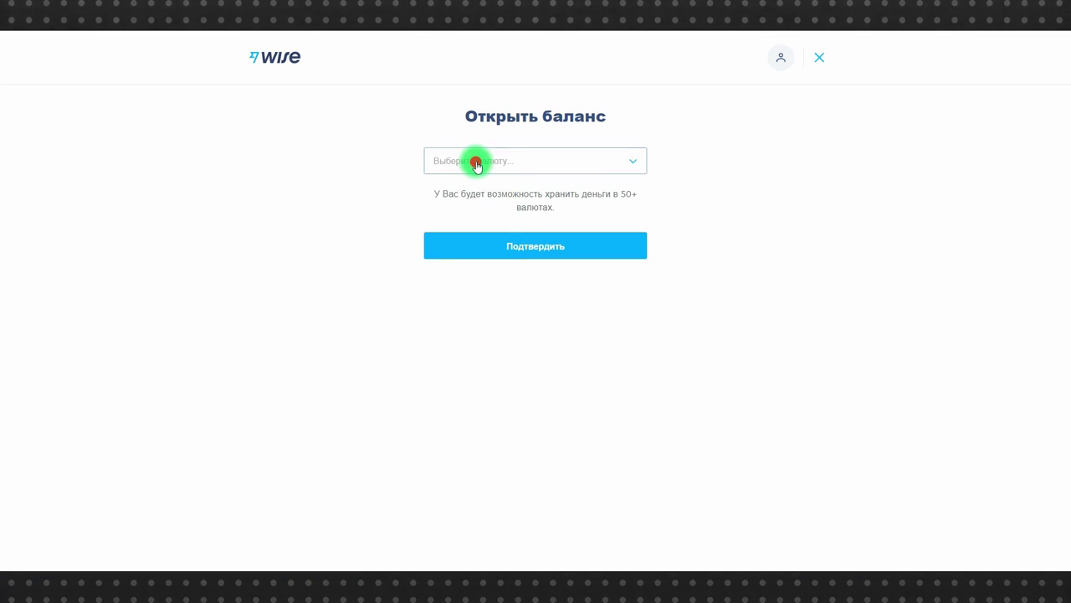
left_click(477, 165)
left_click(463, 265)
left_click(512, 299)
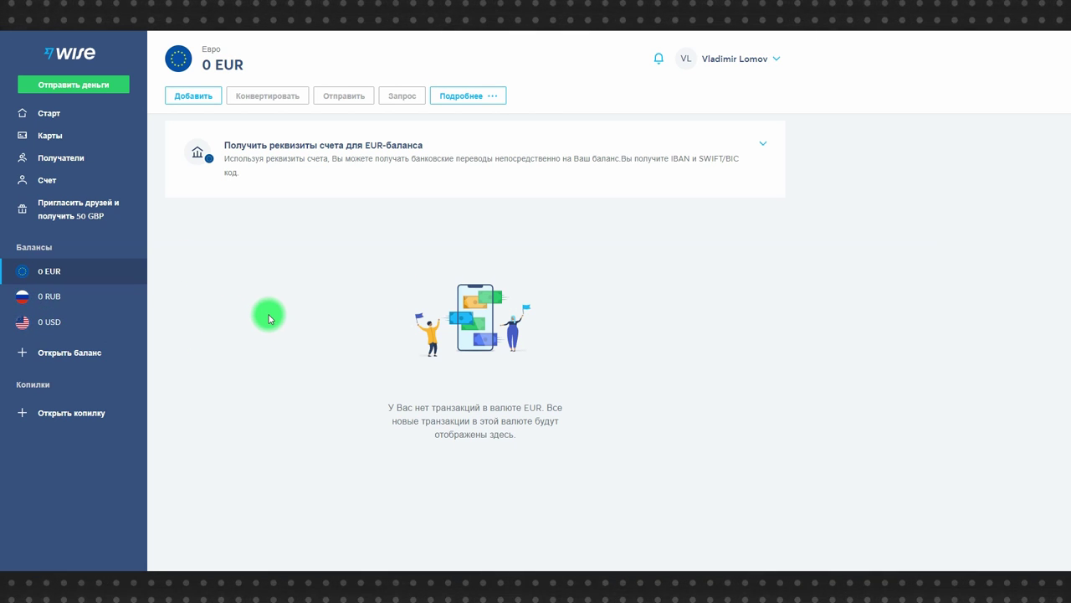
Step: Open the USD balance and examine the requirements for getting its account details
left_click(77, 323)
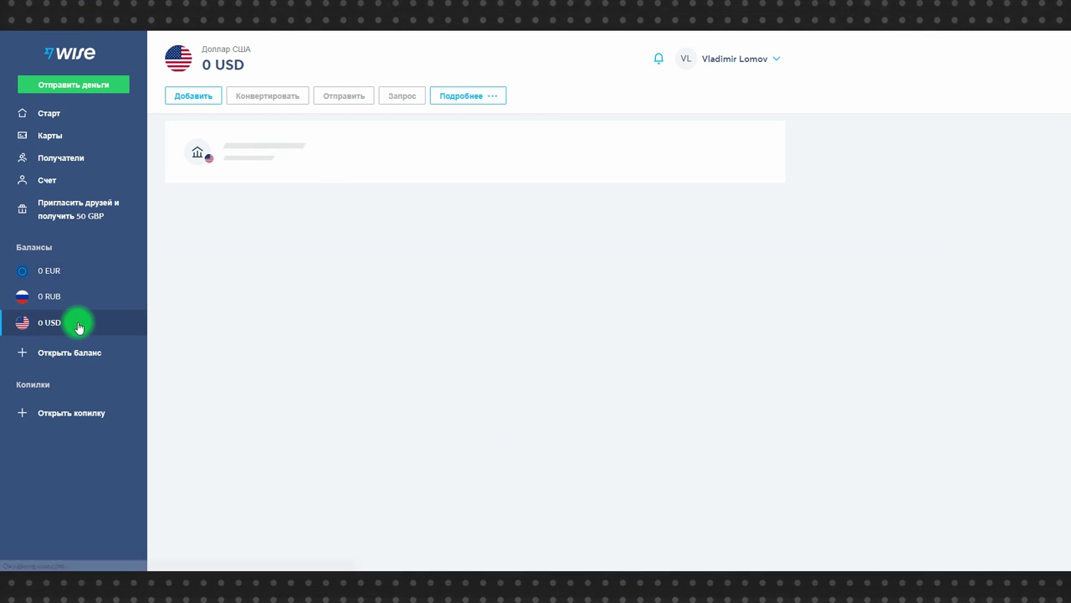
left_click(294, 147)
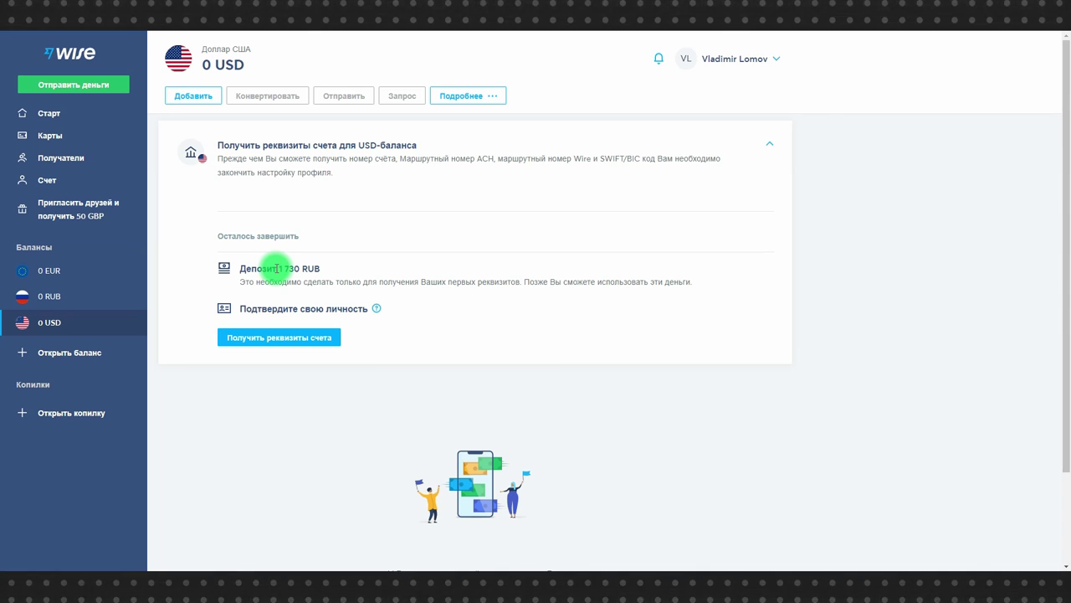
mouse_move(376, 307)
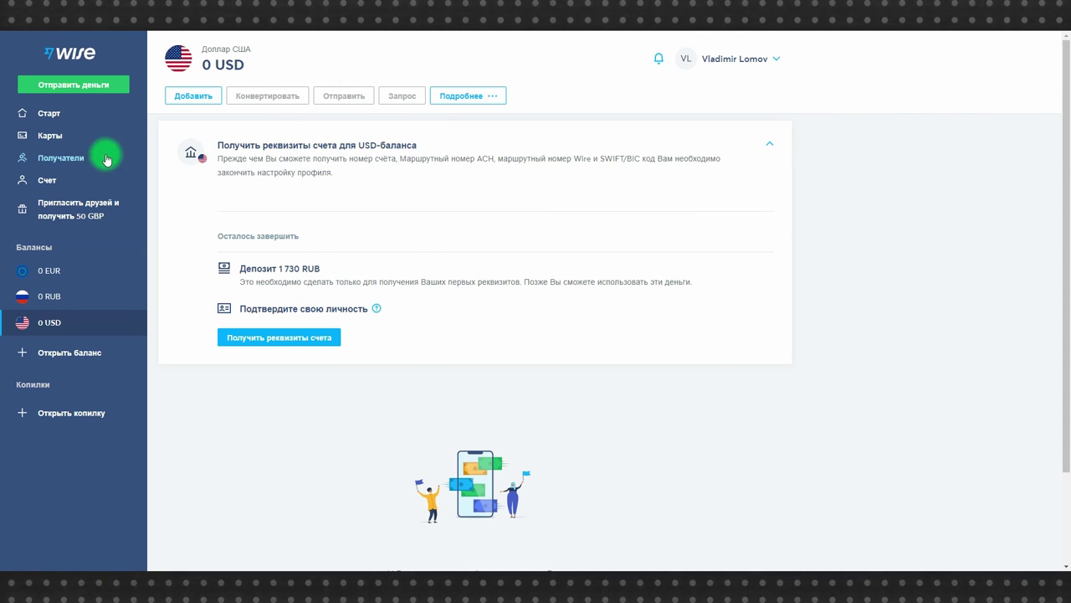
Step: Start adding your own bank account to the recipients, with its currency set to RUB
left_click(78, 159)
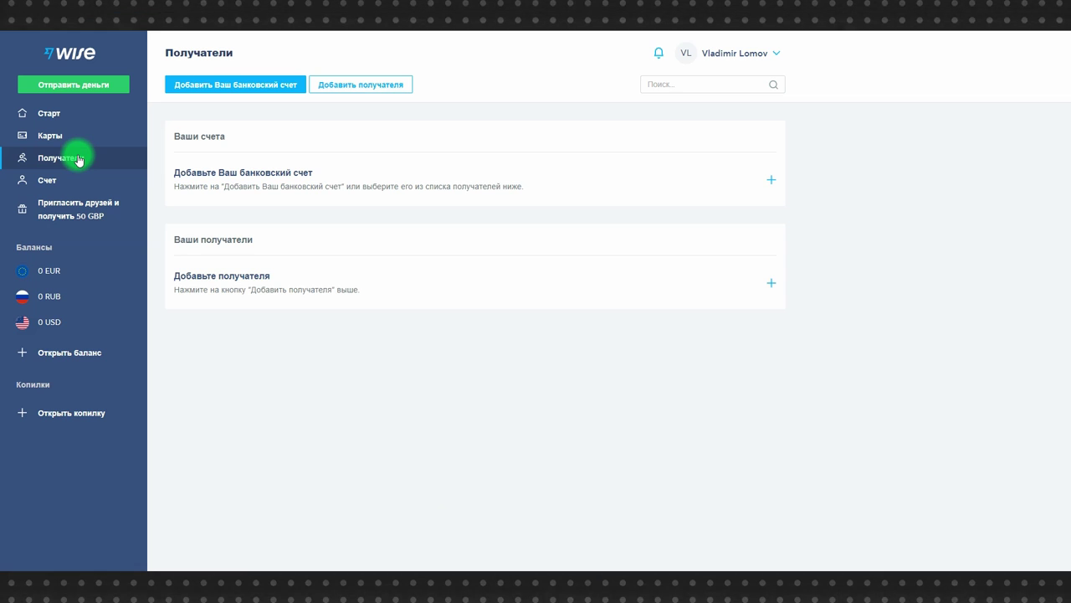
left_click(252, 176)
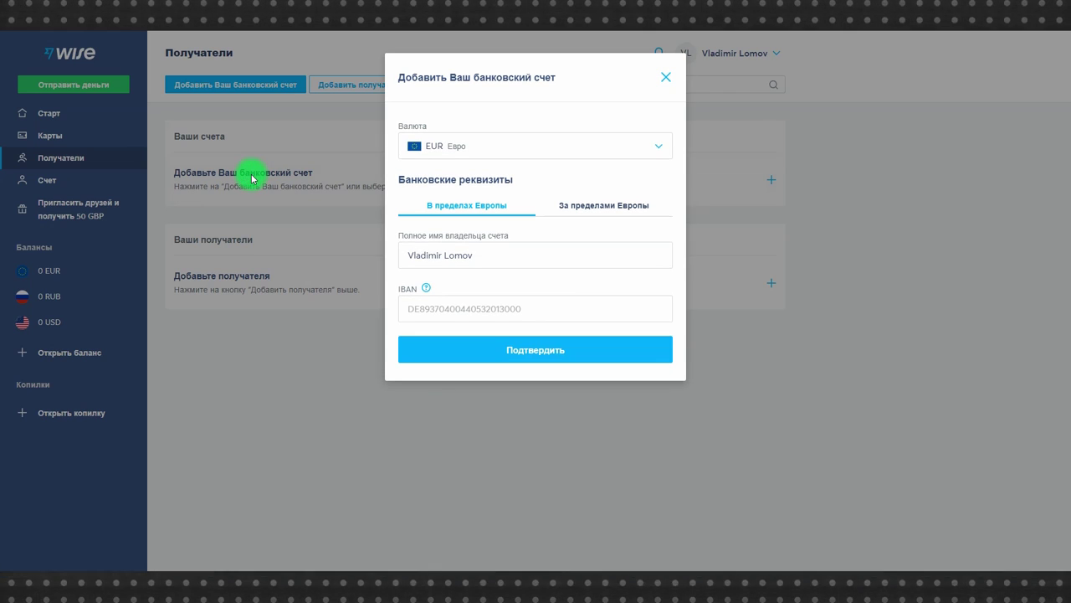
left_click(535, 141)
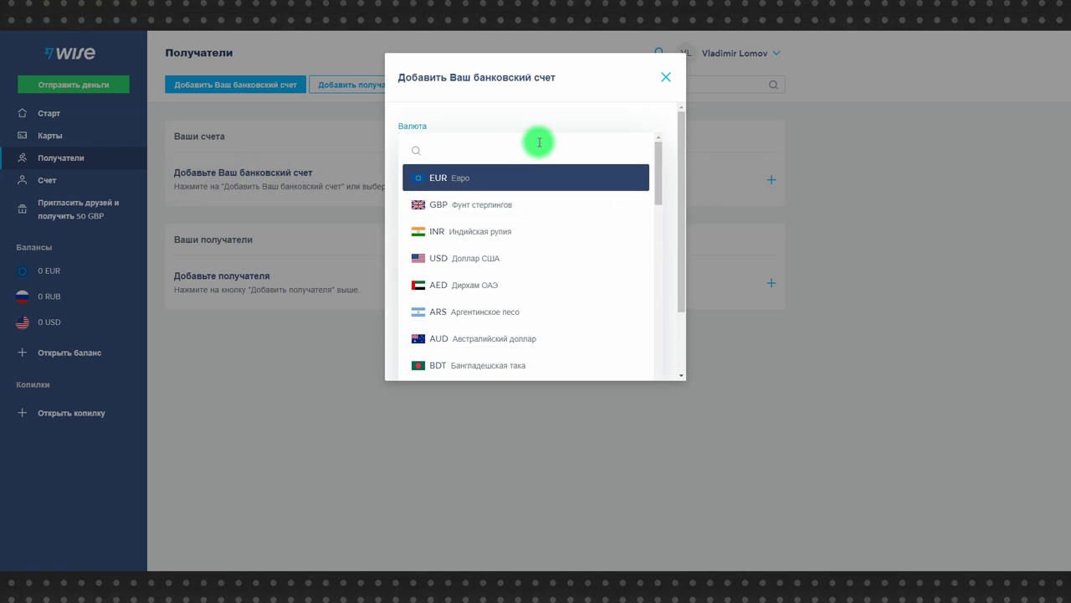
type("ru")
left_click(526, 176)
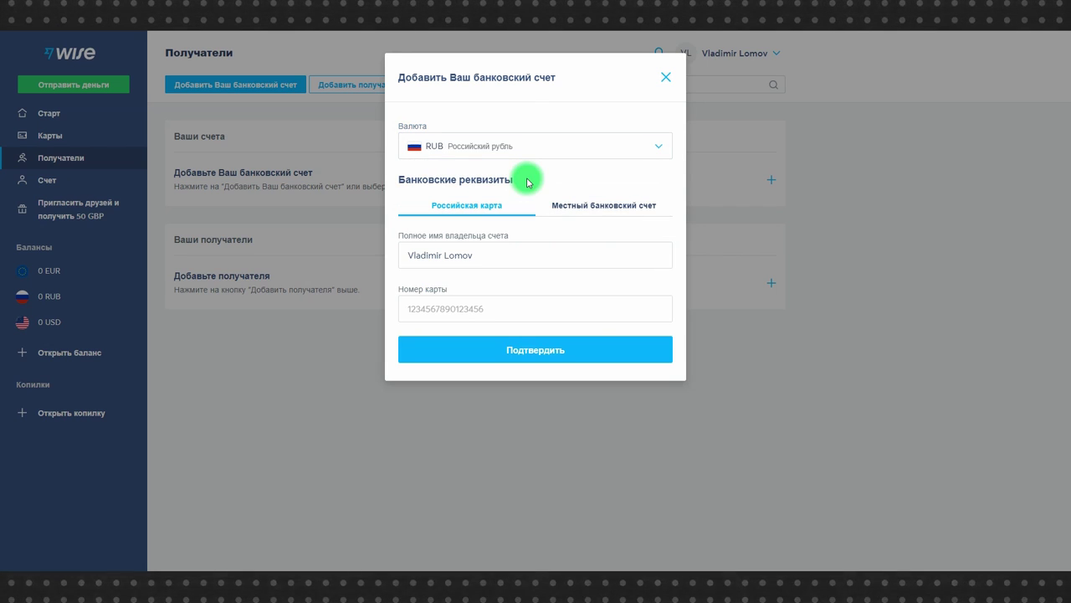
Step: Choose Местный банковский счет as the type of bank details and review the fields it requires
left_click(581, 214)
scroll(580, 209, "down", 2)
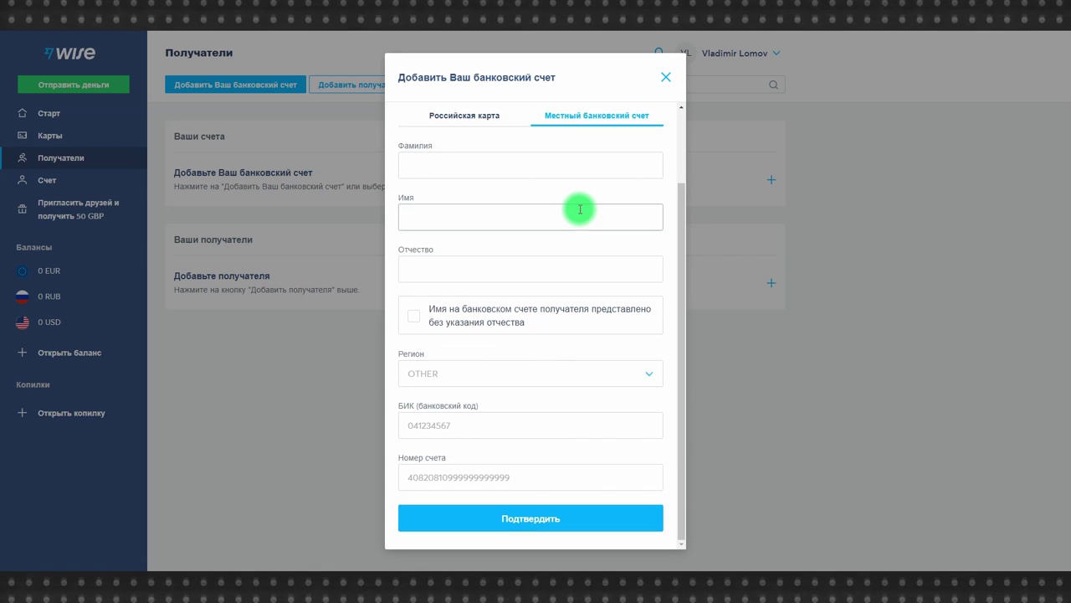
scroll(580, 209, "up", 2)
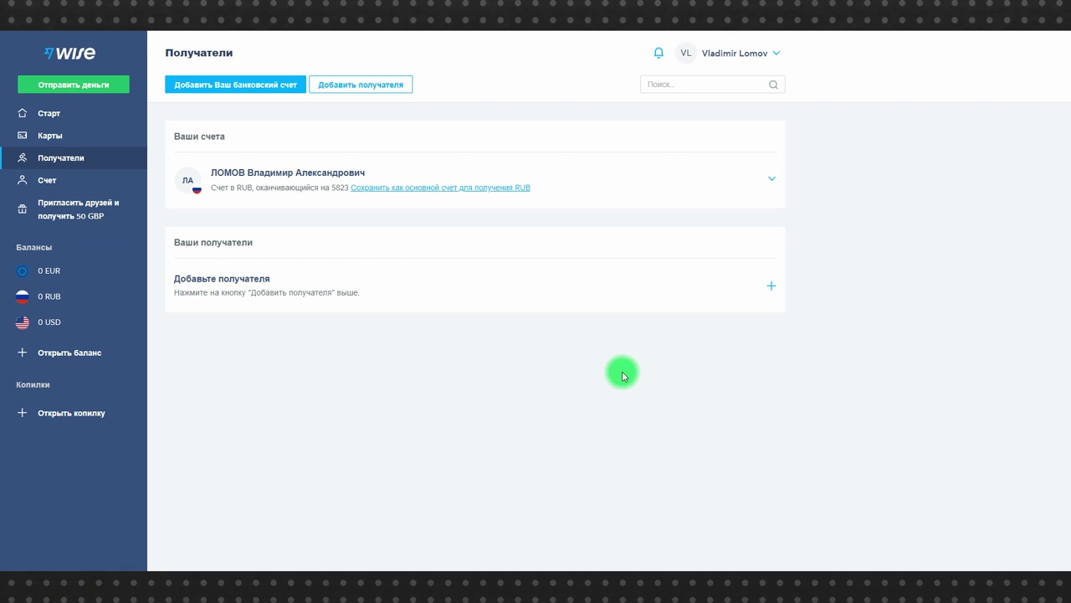
Step: Expand the added personal bank account and save it as the main account for receiving RUB
left_click(417, 184)
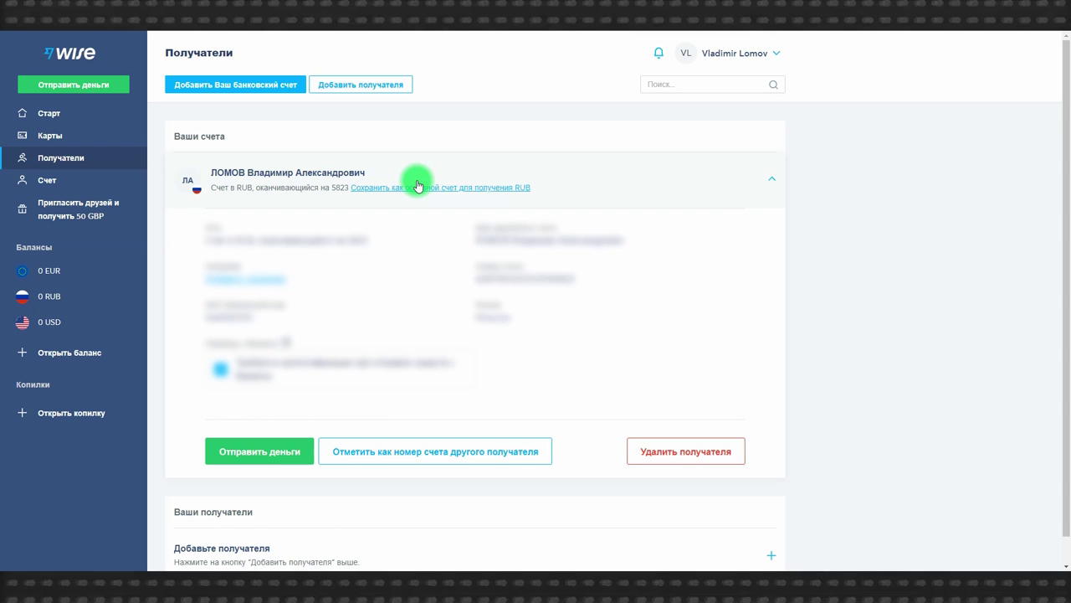
left_click(417, 186)
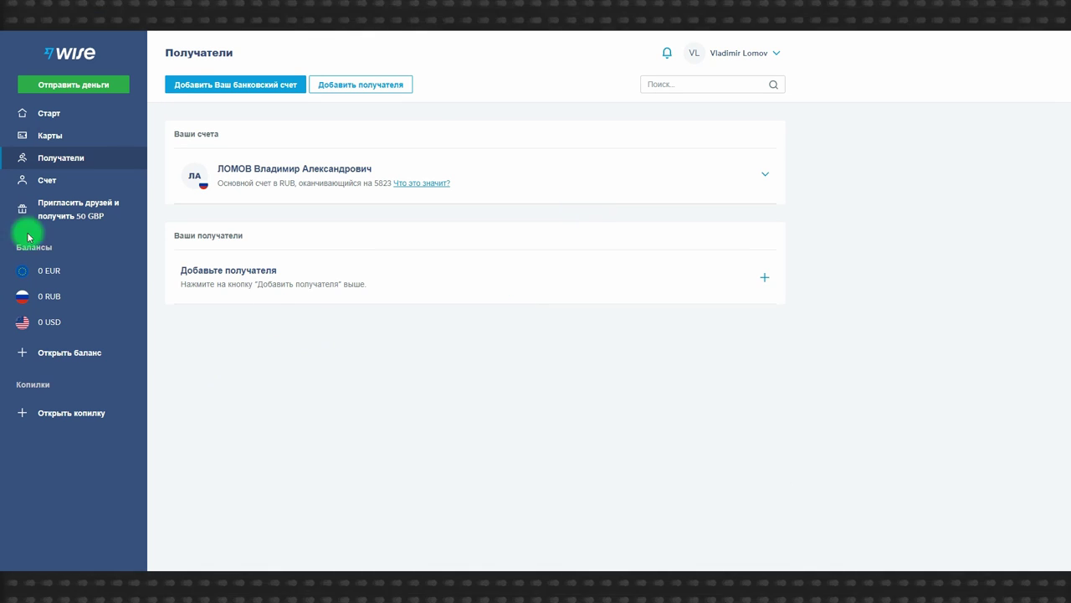
Step: Start getting account details for the EUR balance and choose Доллар США as the currency for paying the required deposit
left_click(51, 270)
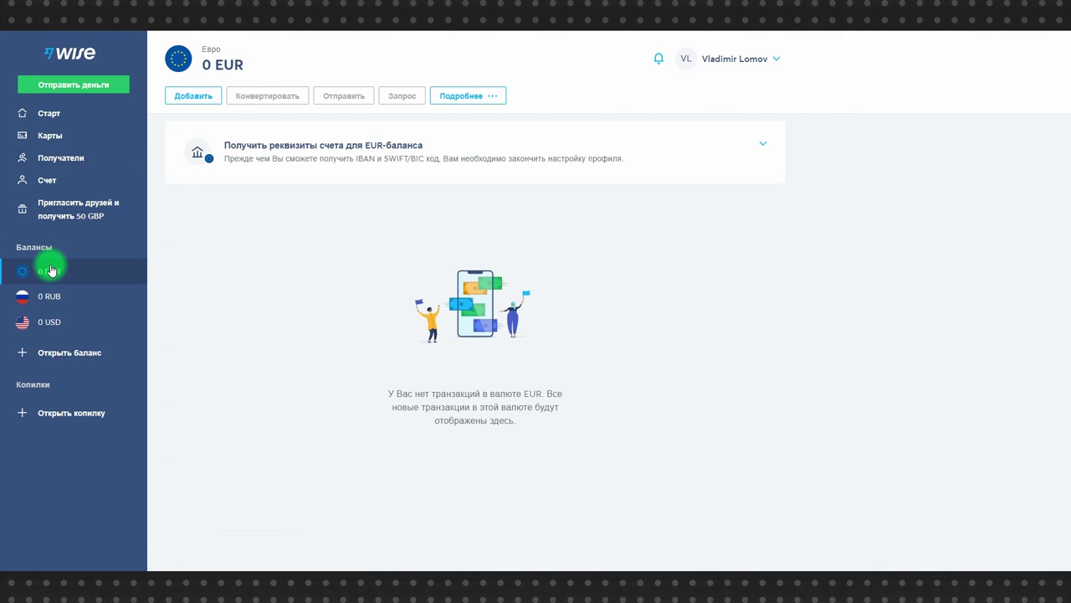
left_click(239, 159)
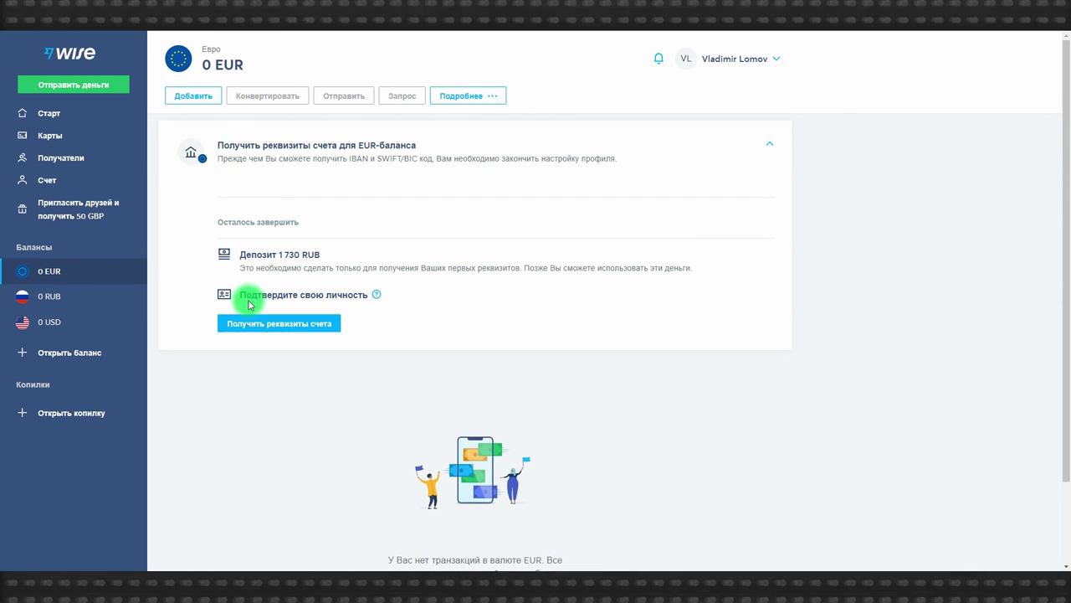
left_click(293, 321)
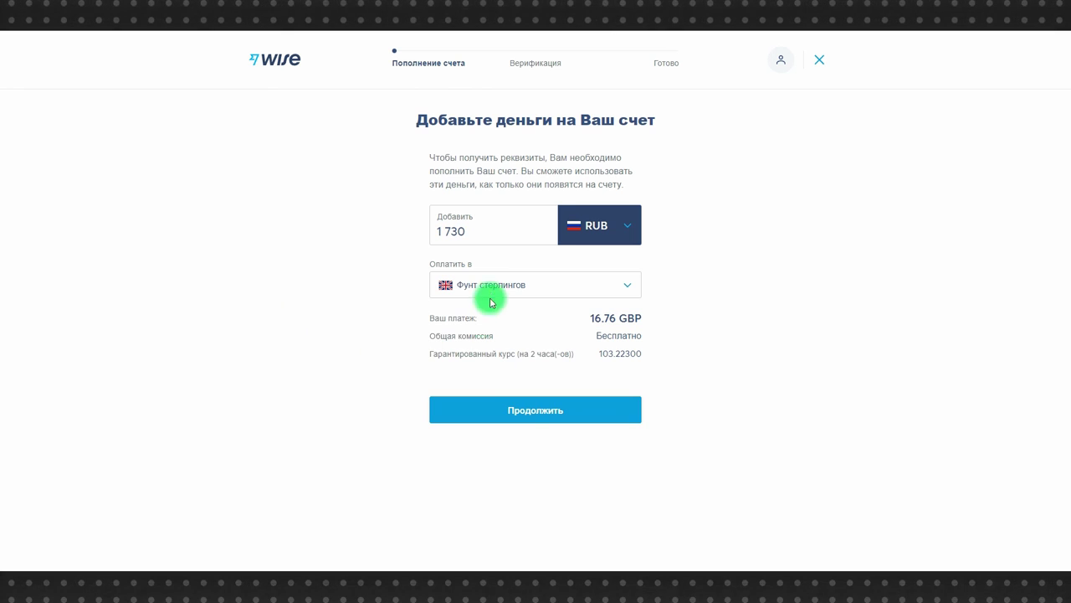
left_click(490, 287)
left_click(496, 460)
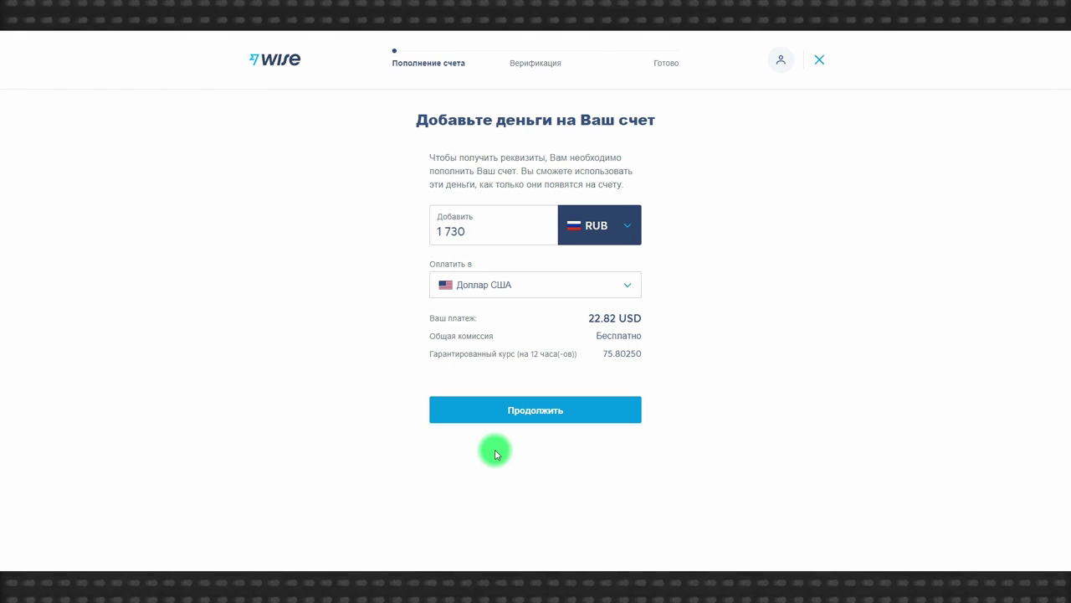
Step: Pay the 1 730 RUB deposit using Дебетовая карта as the payment method and complete the top-up
left_click(547, 411)
left_click(561, 277)
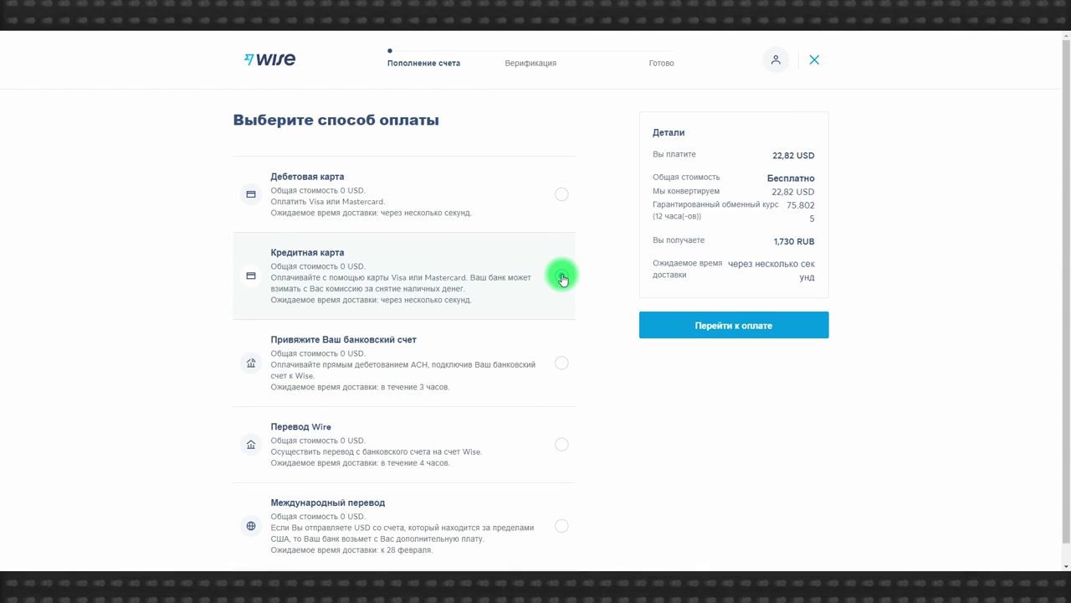
left_click(562, 194)
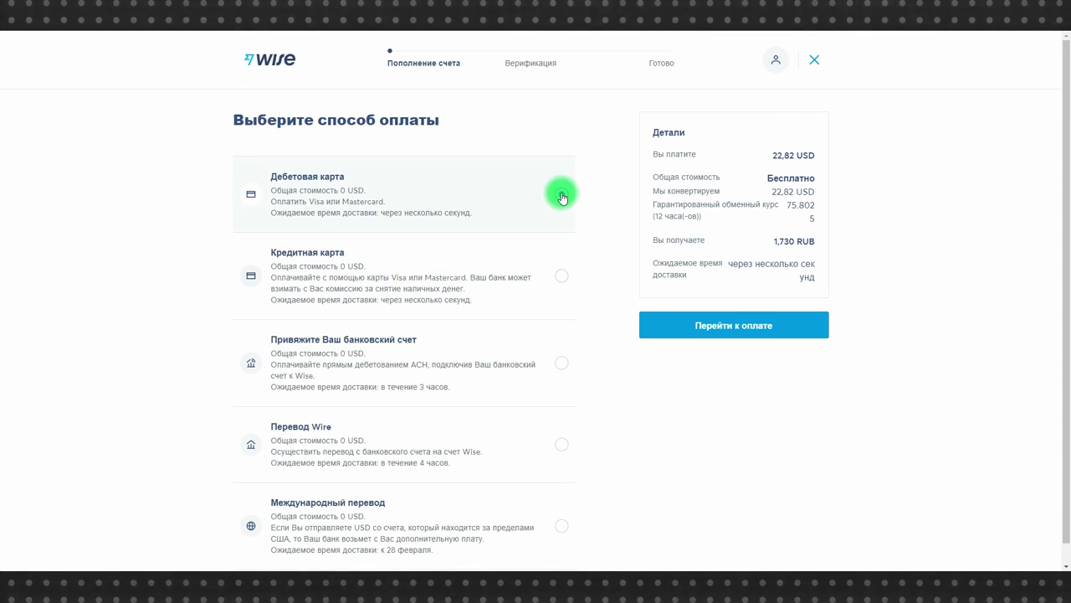
left_click(729, 319)
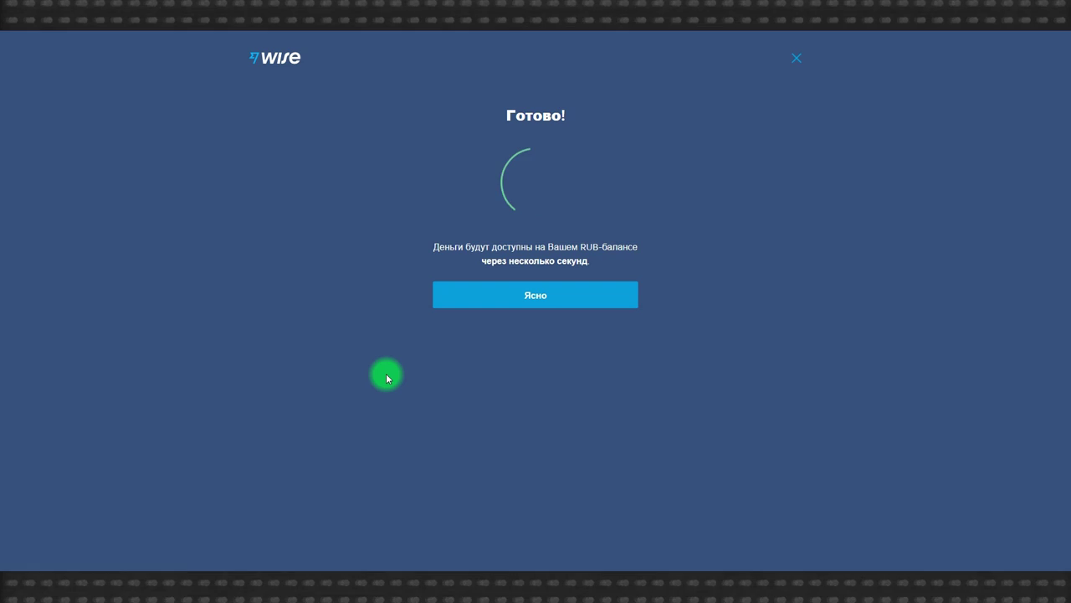
left_click(514, 294)
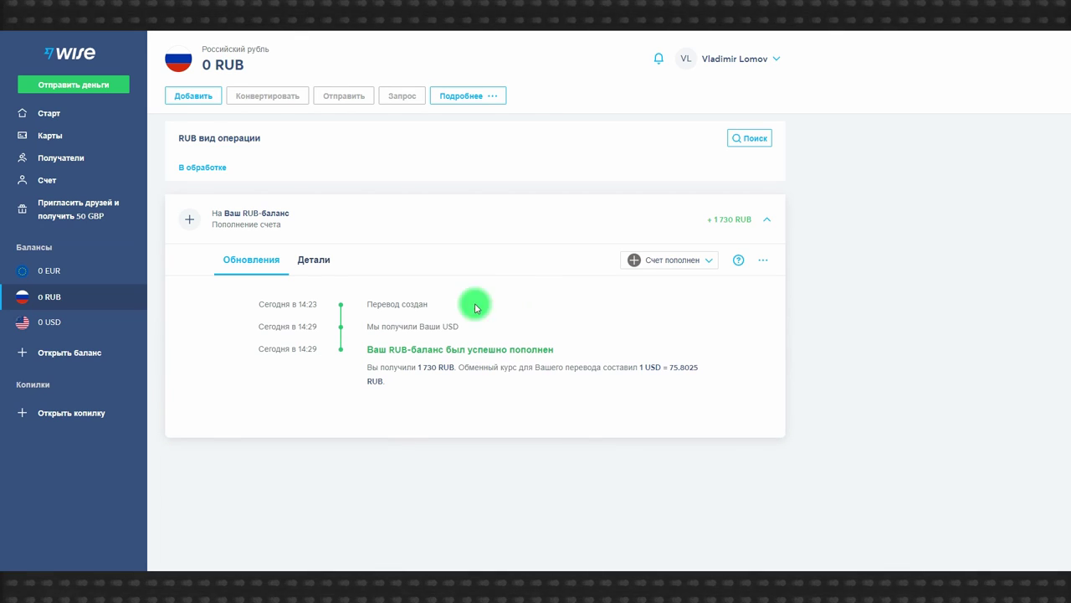
Step: Resume getting the EUR account details and submit Получение денег за услуги фриланса/подрядчика as the purpose of using the service
left_click(71, 271)
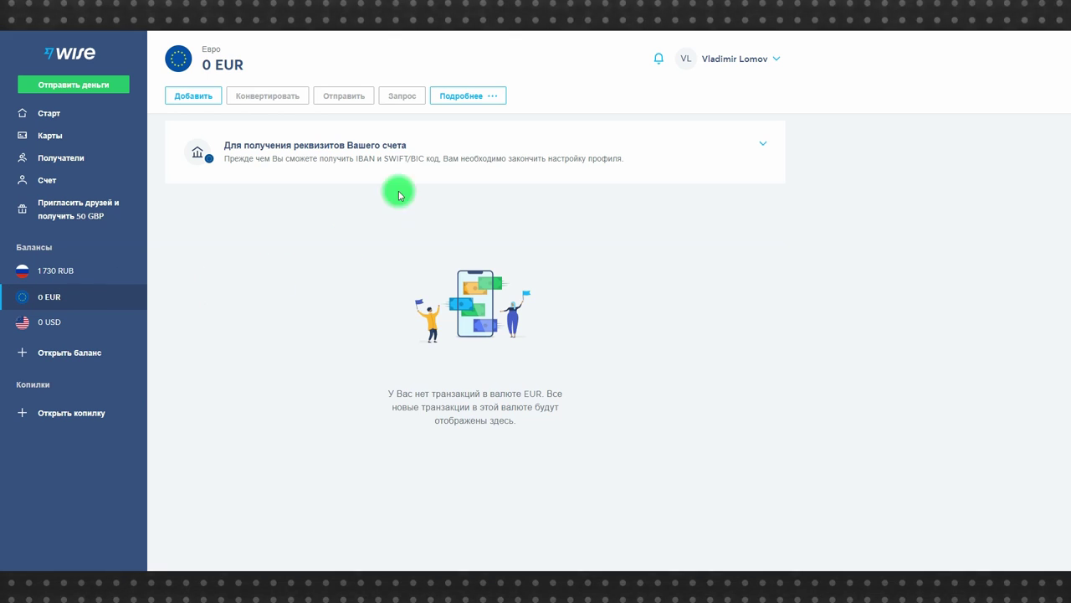
left_click(404, 143)
left_click(294, 345)
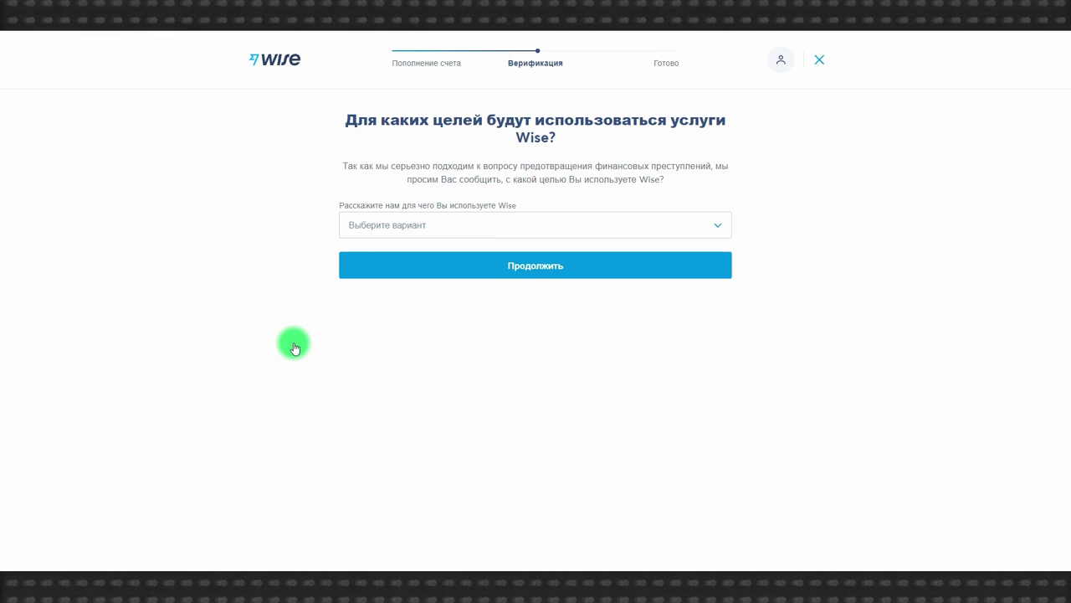
left_click(591, 221)
left_click(548, 419)
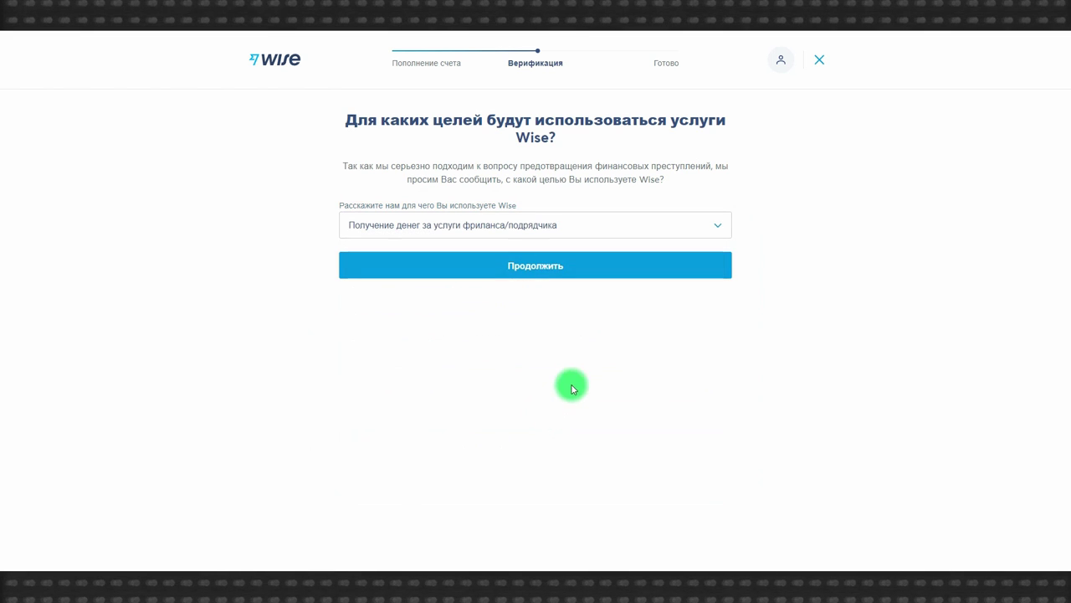
left_click(542, 274)
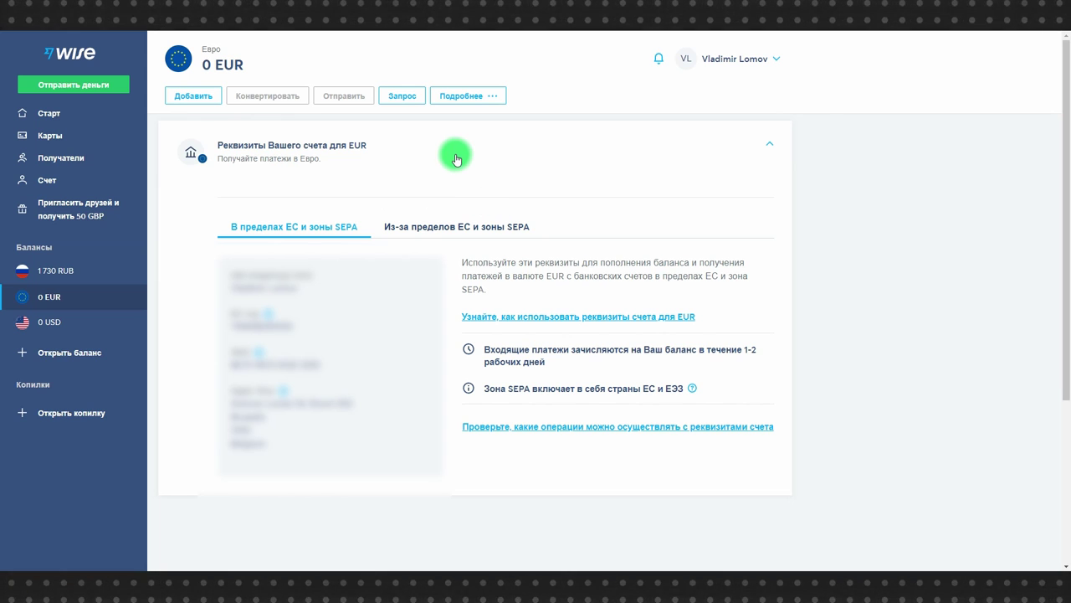
Step: View the EUR account details for receiving payments from outside the EU and SEPA zone
left_click(475, 227)
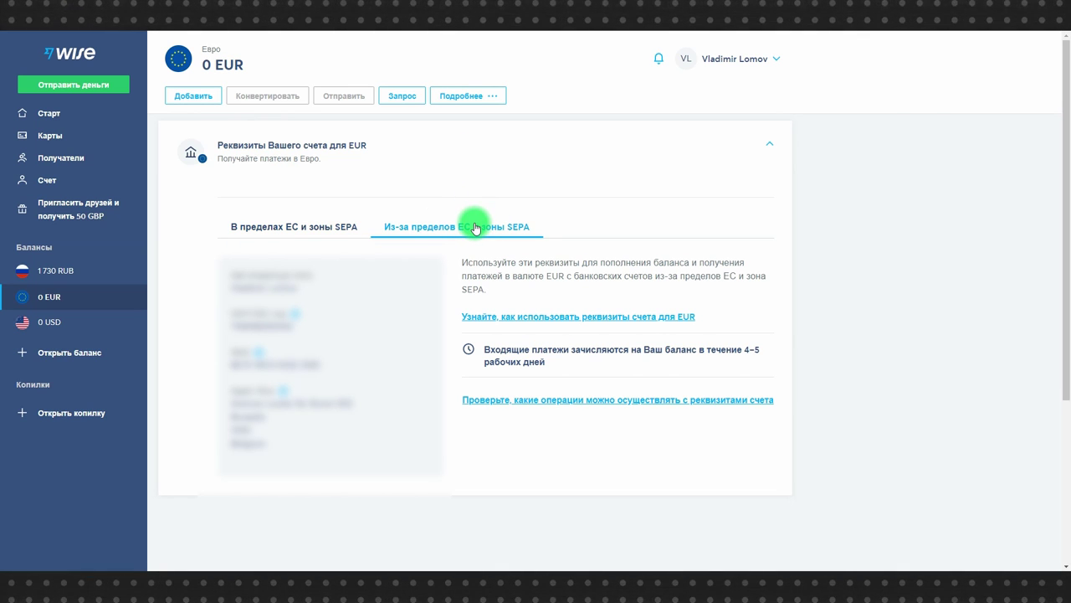